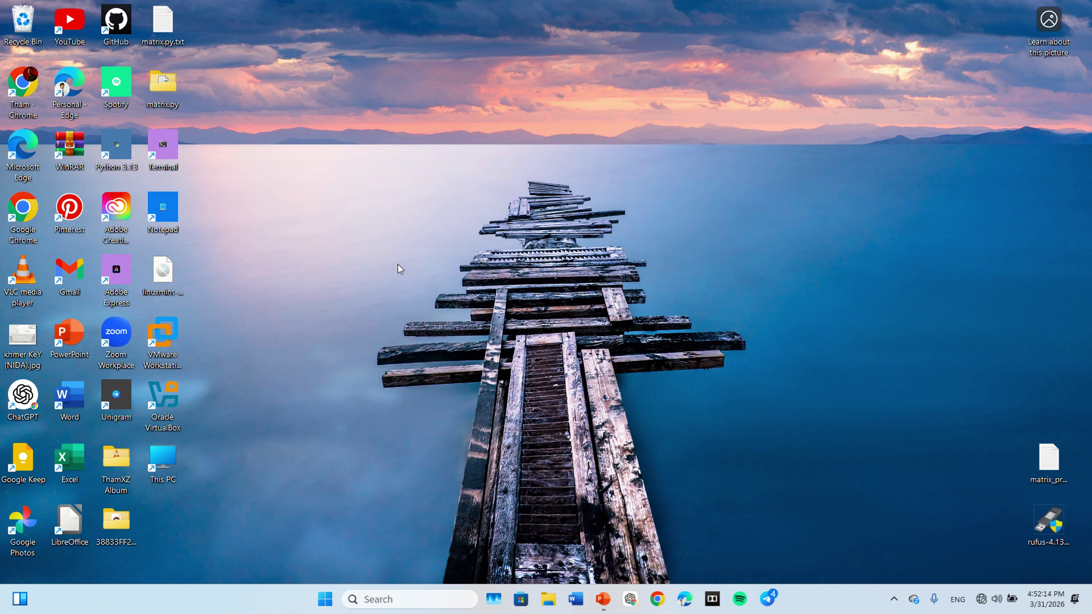
Open Computer Management from the desktop's This PC shortcut and close its window again.
left_click_drag(170, 457, 275, 435)
left_click_drag(193, 479, 178, 473)
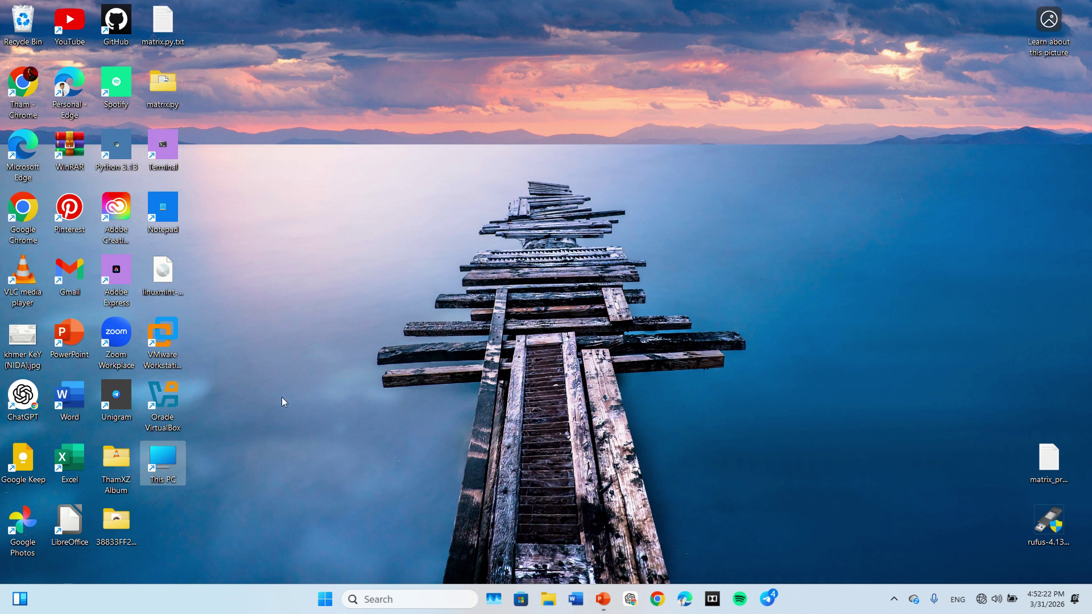
right_click(162, 458)
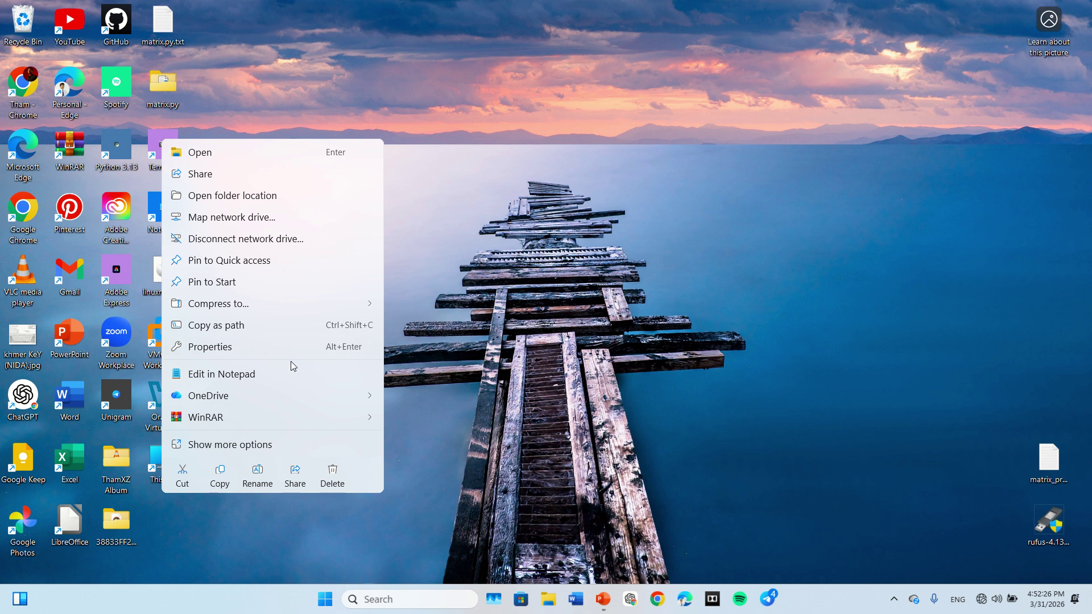
left_click(200, 445)
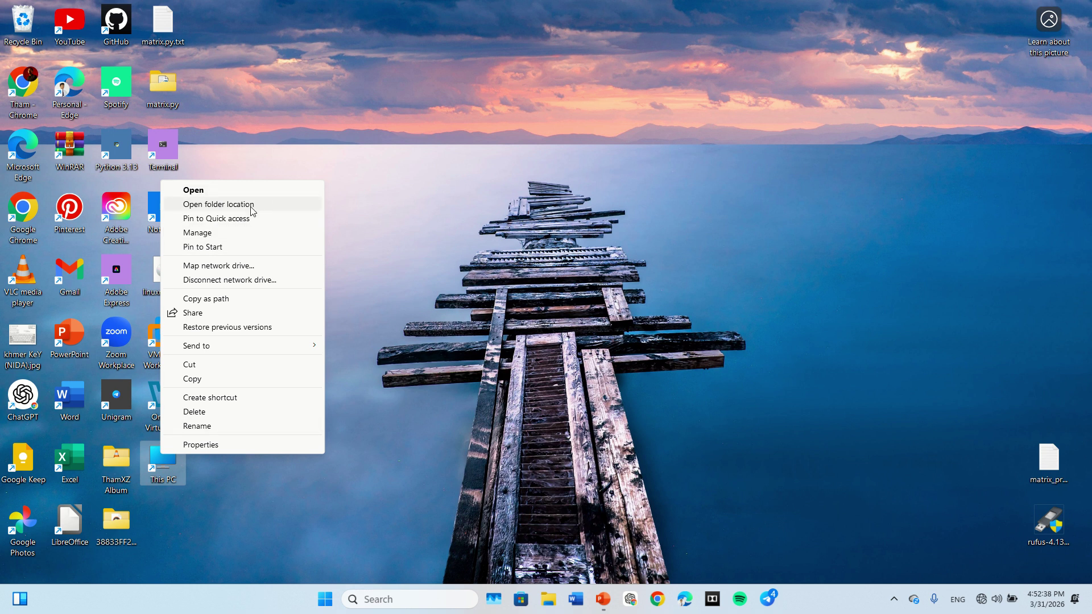
left_click(236, 234)
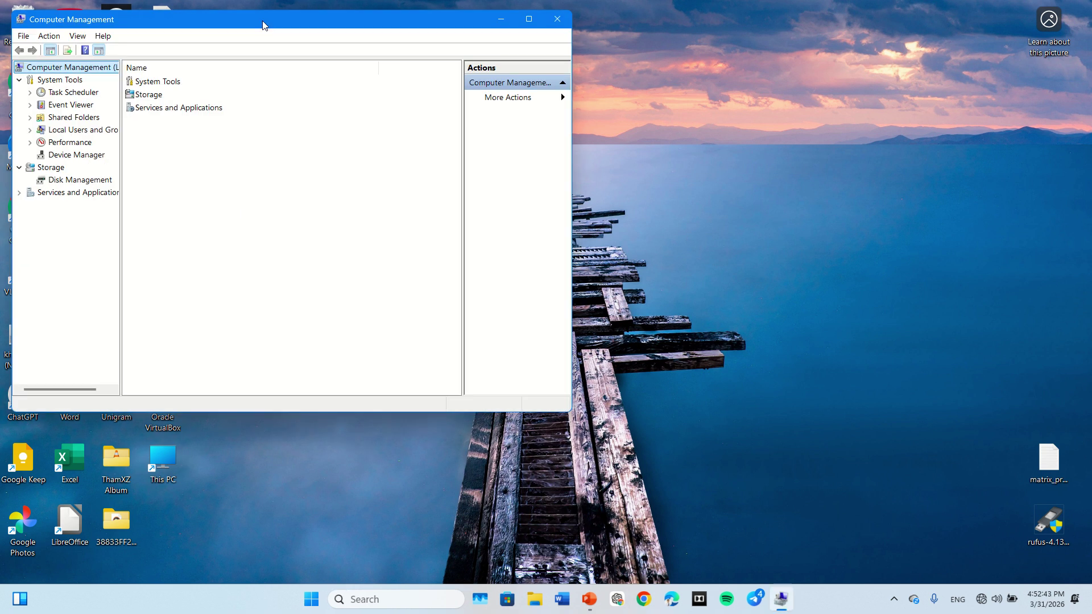
left_click_drag(263, 24, 377, 50)
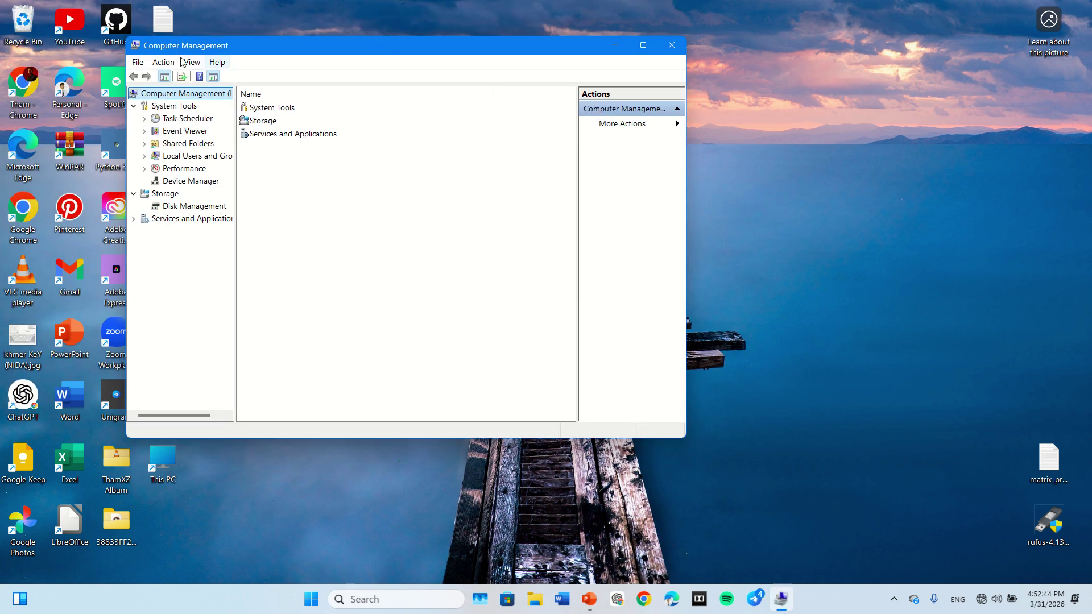
left_click(671, 45)
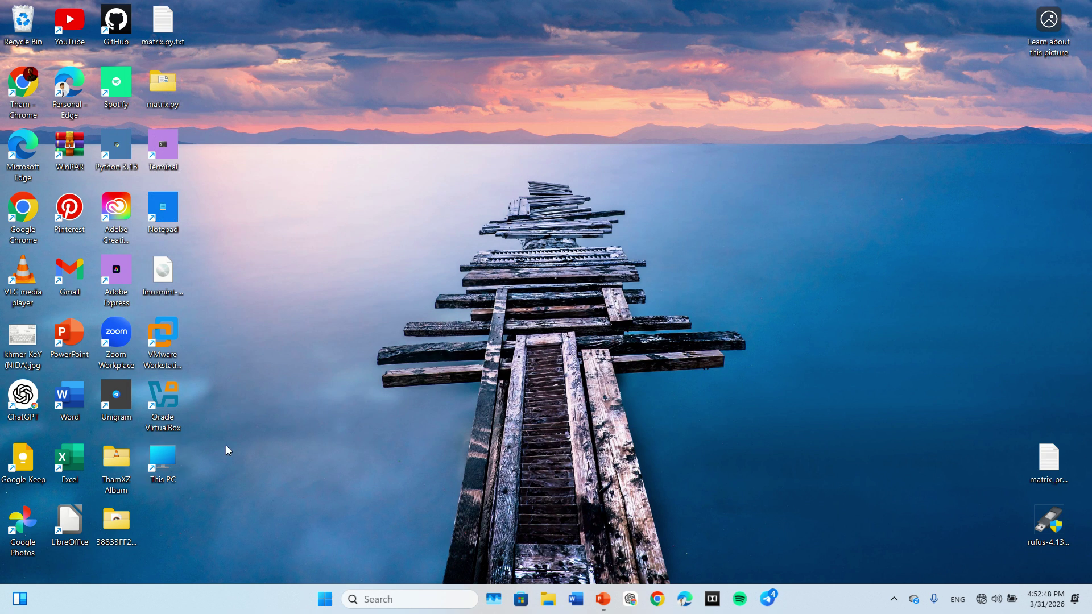
Open Computer Management from This PC in File Explorer and close the File Explorer window.
left_click(548, 600)
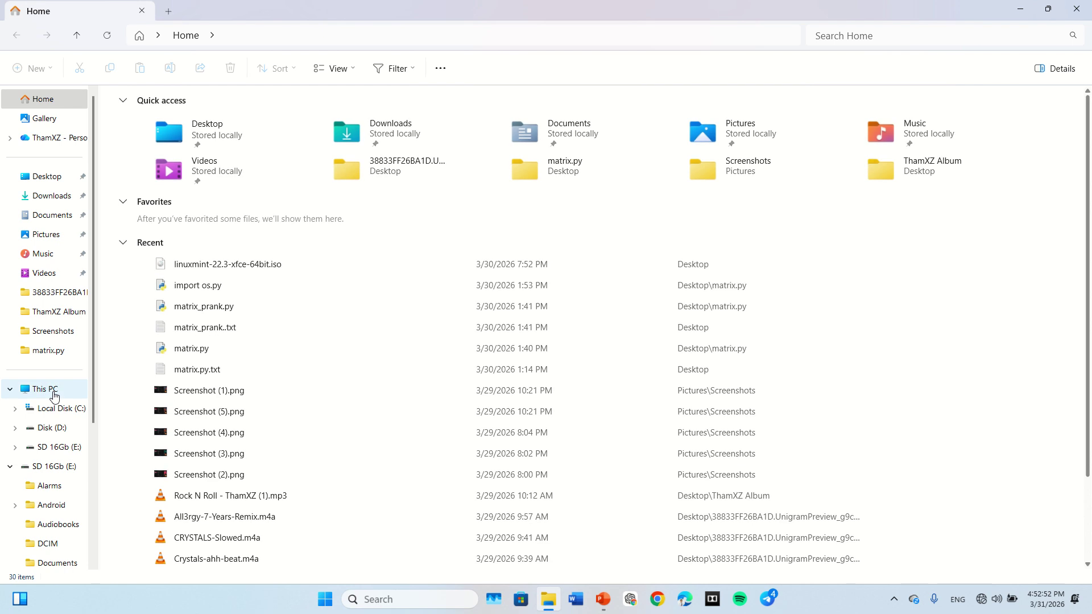
left_click(54, 394)
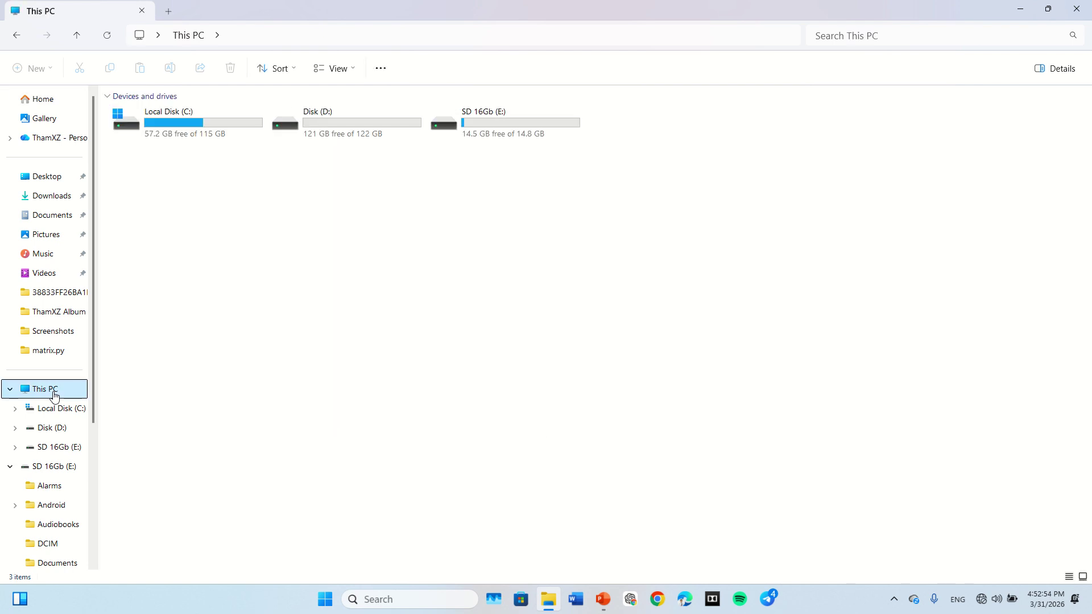
right_click(54, 394)
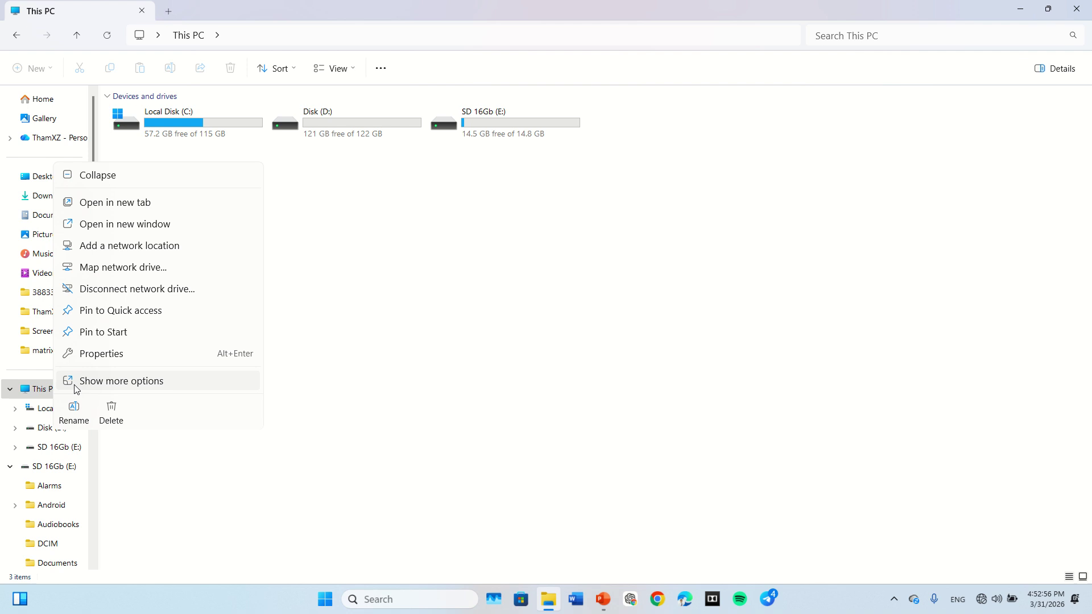
left_click(77, 390)
left_click(94, 226)
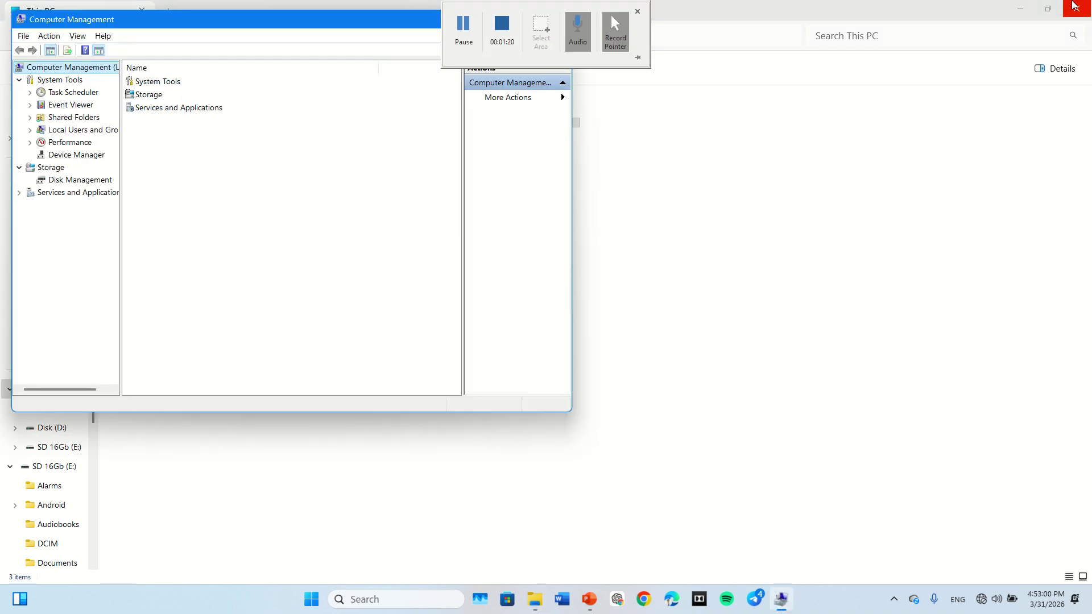
left_click(1074, 6)
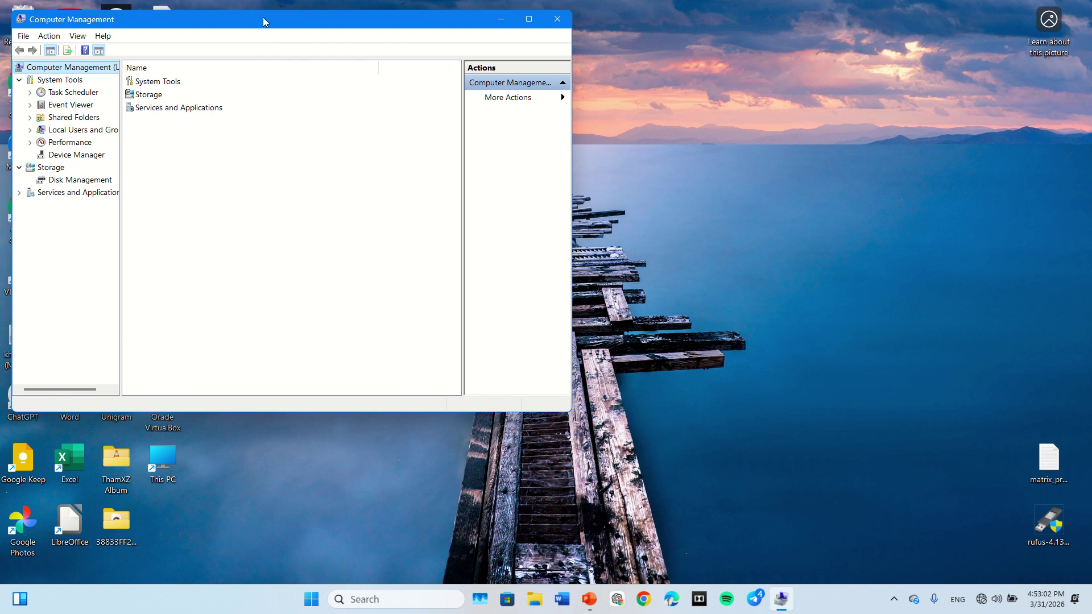
Open Disk Management in the maximized Computer Management window and shrink the Disk (D:) volume by 8000 MB.
double_click(263, 22)
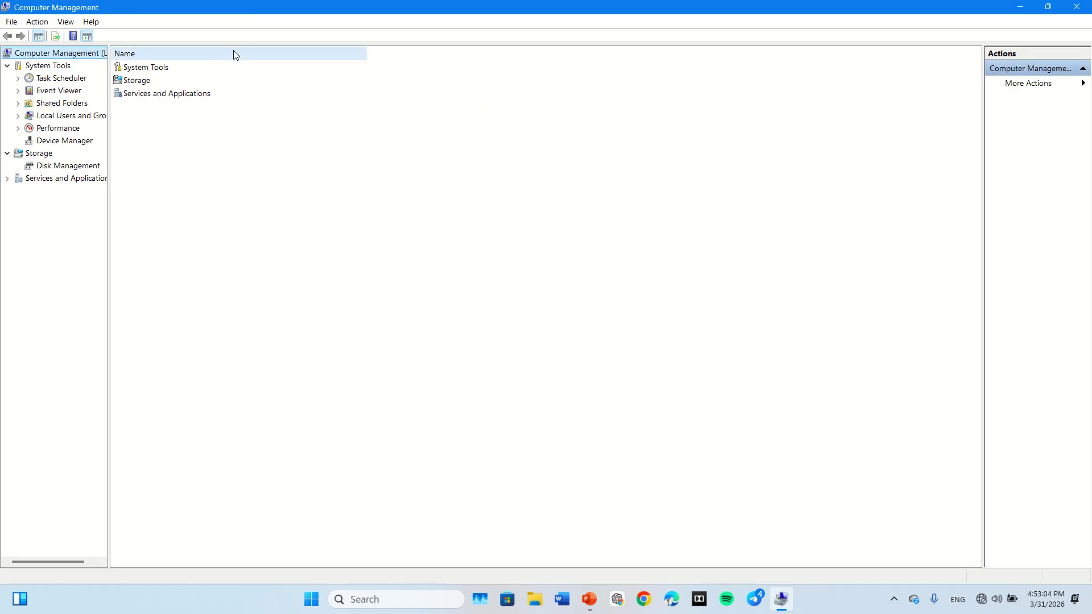
left_click(58, 169)
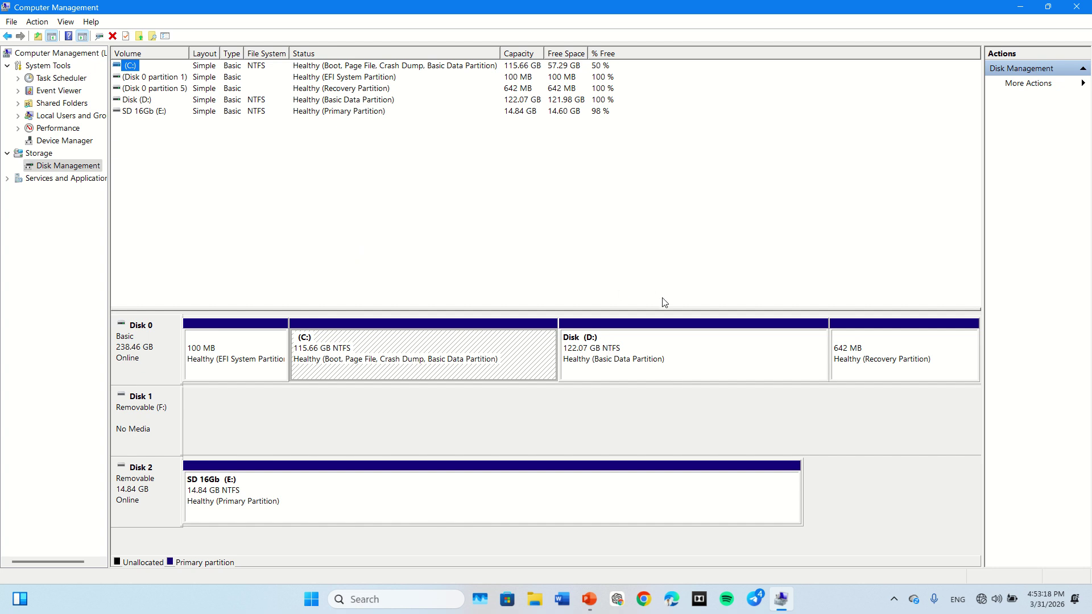
right_click(640, 346)
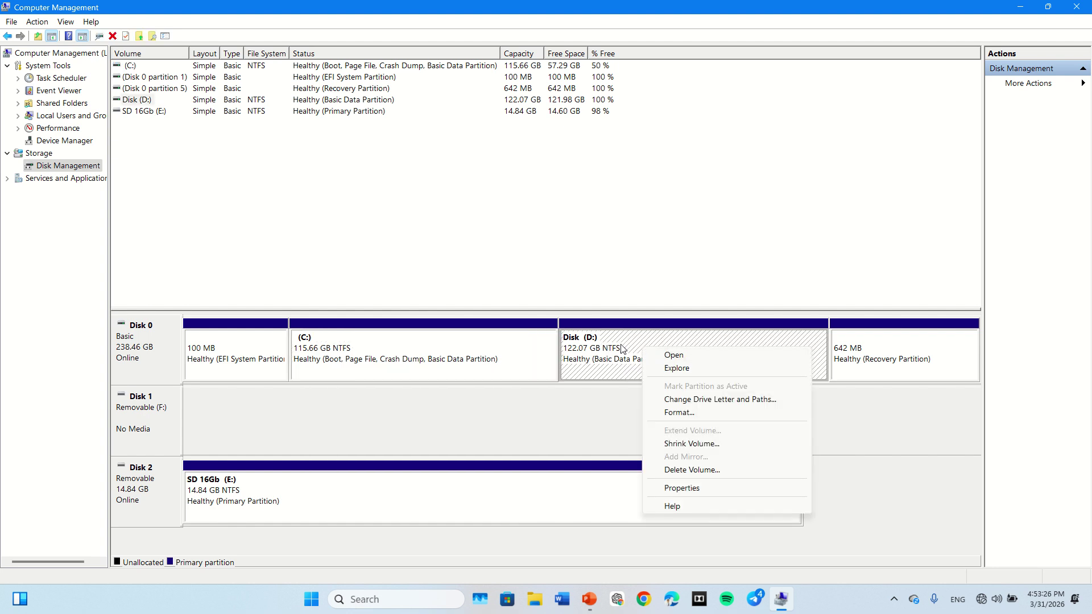
right_click(622, 348)
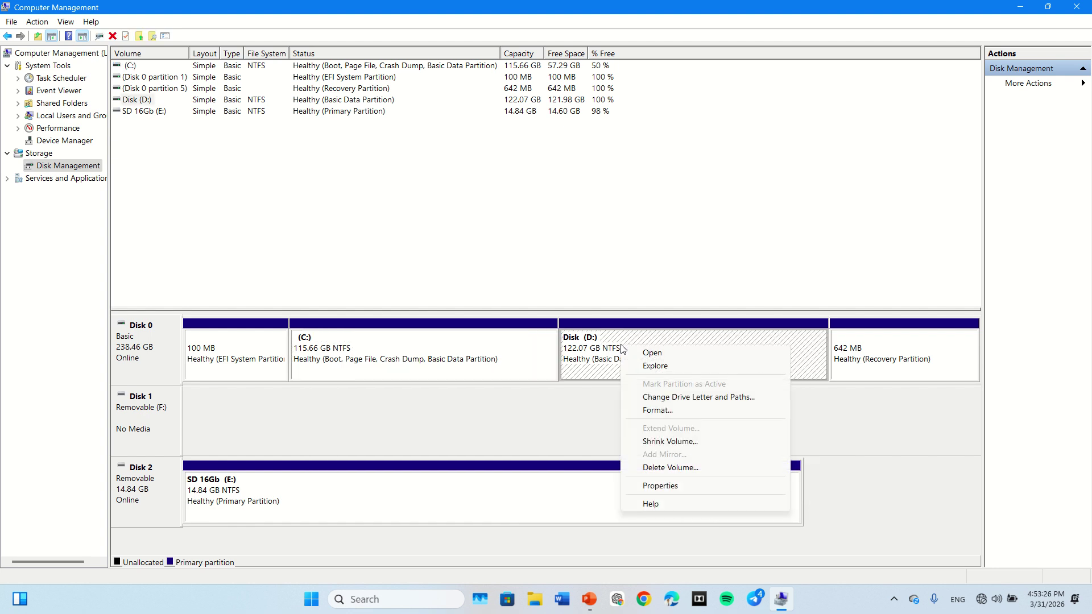
left_click(658, 442)
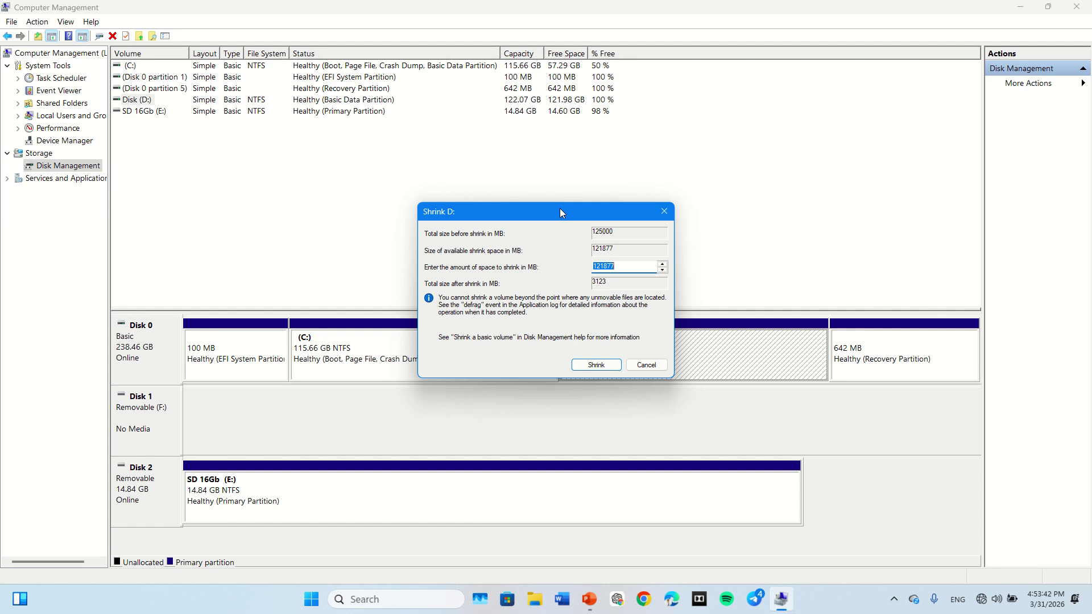
type("8000")
key("Return")
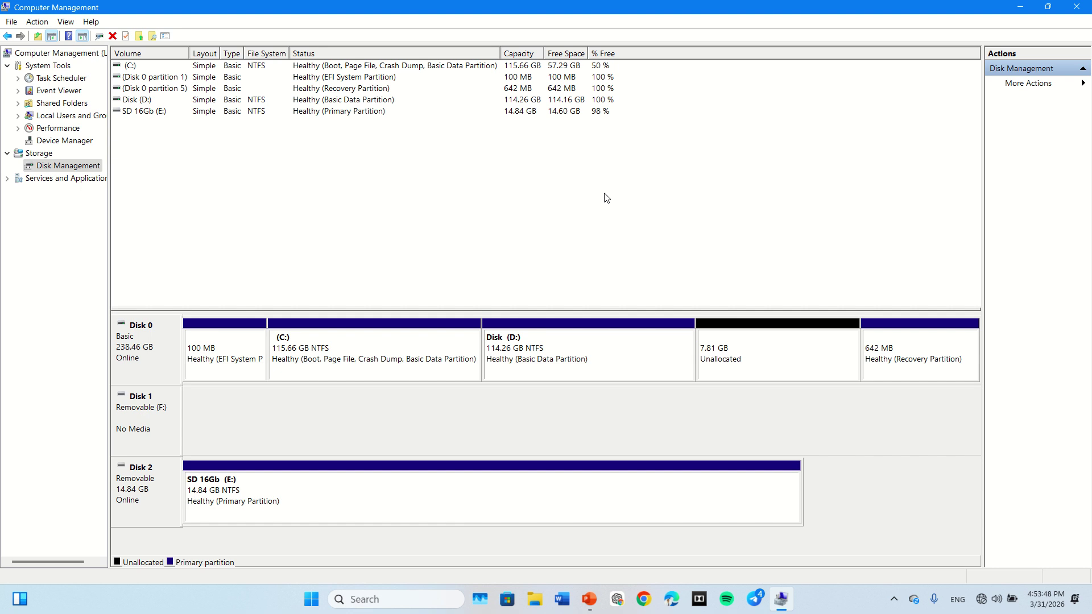
Set up a new simple volume of 8000 MB in Disk 0's unallocated space with drive letter G.
right_click(772, 346)
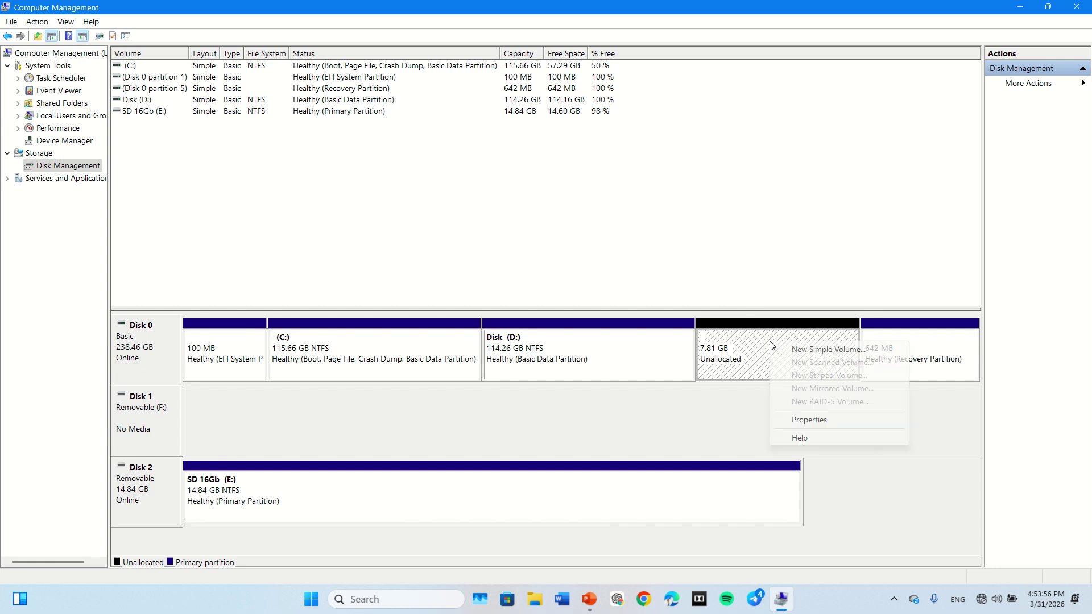
left_click(810, 349)
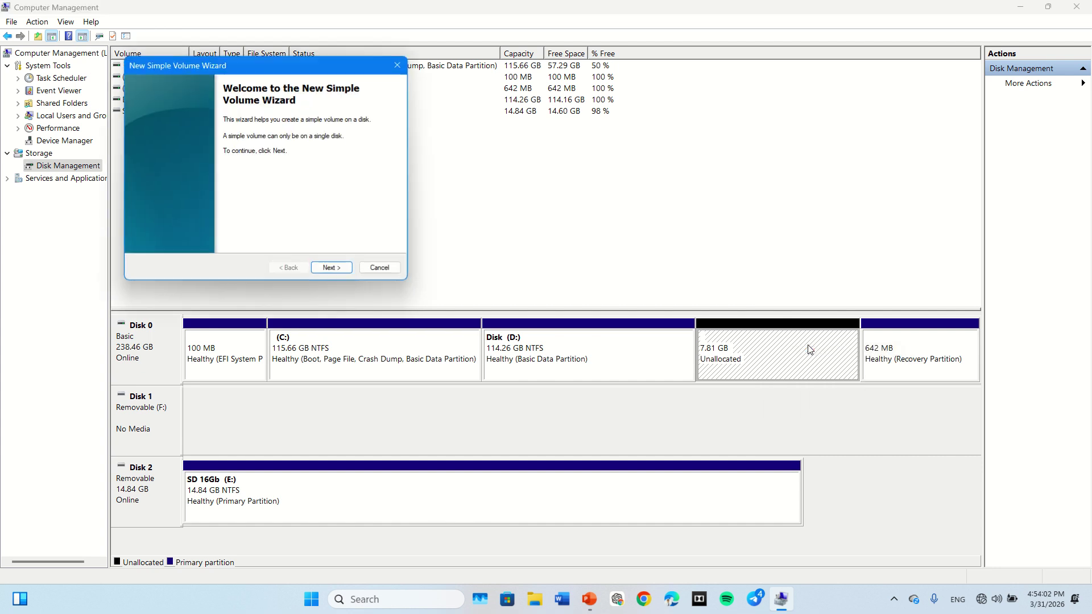
left_click(337, 269)
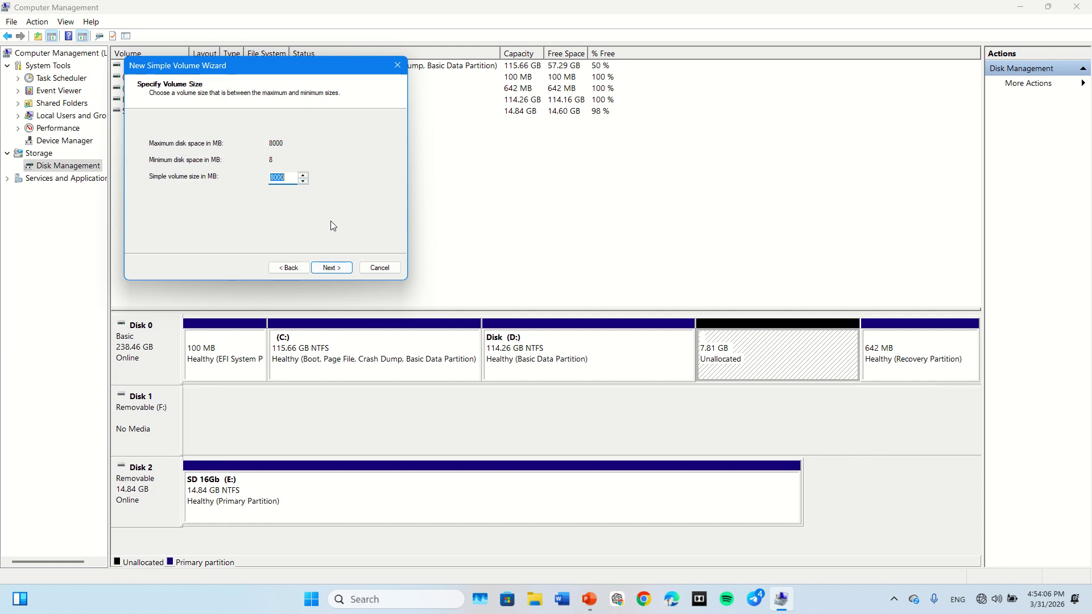
left_click(335, 270)
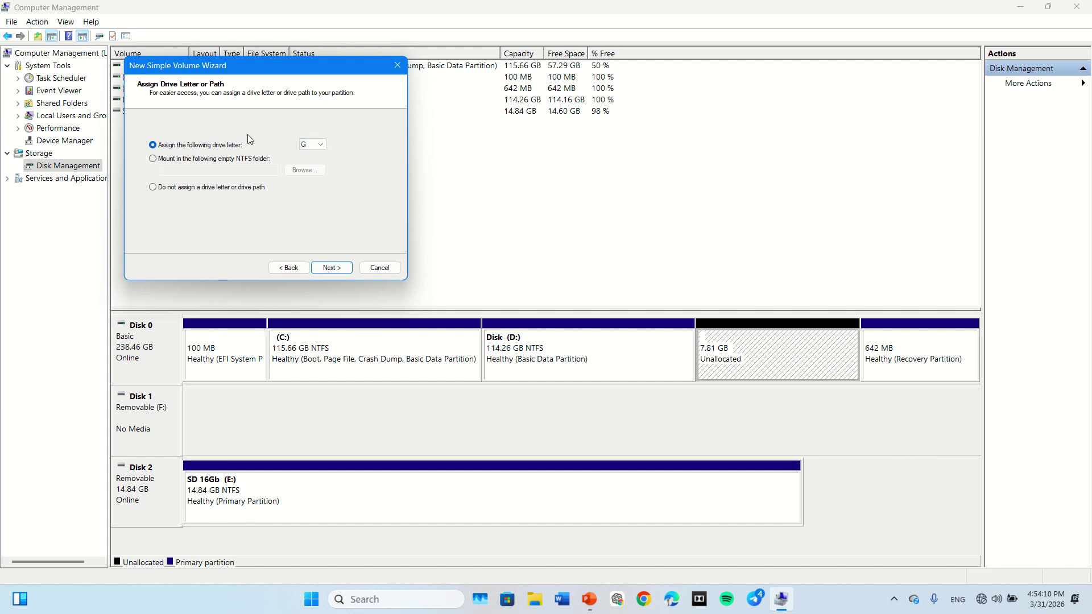
left_click(315, 147)
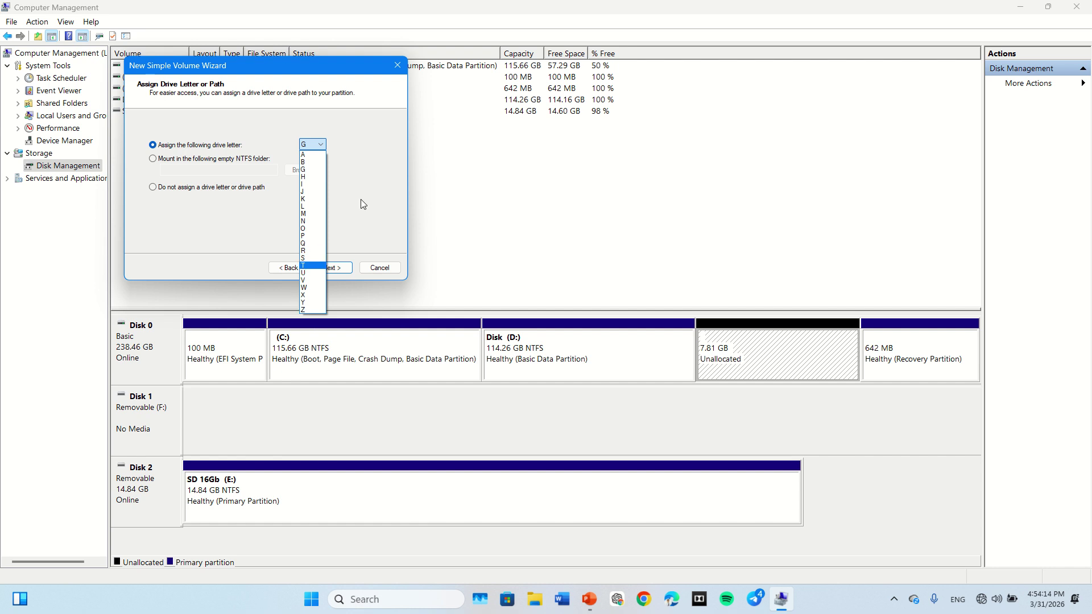
left_click(305, 146)
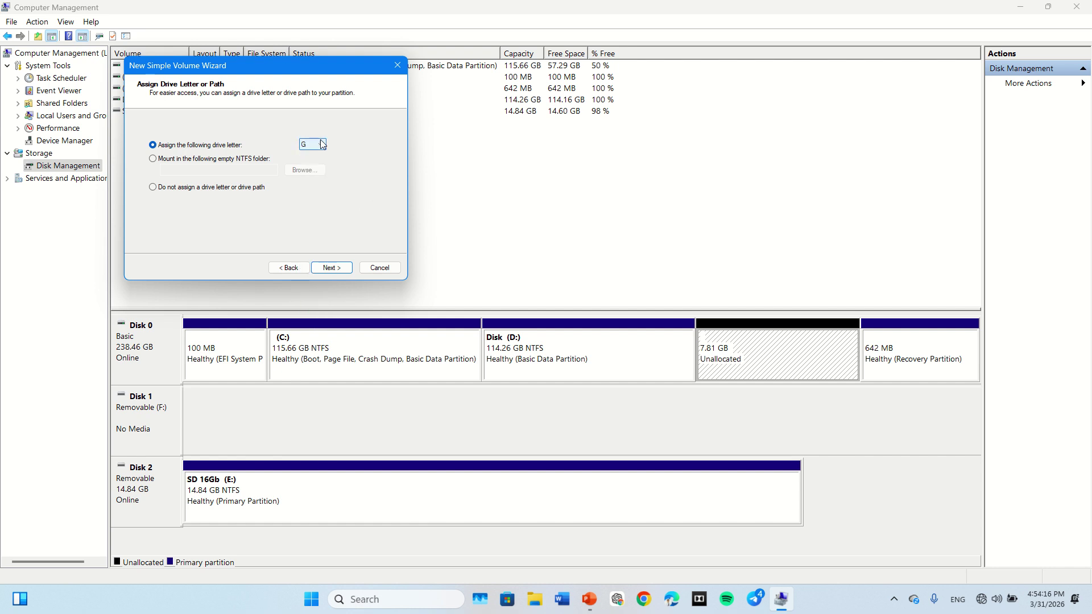
left_click(331, 268)
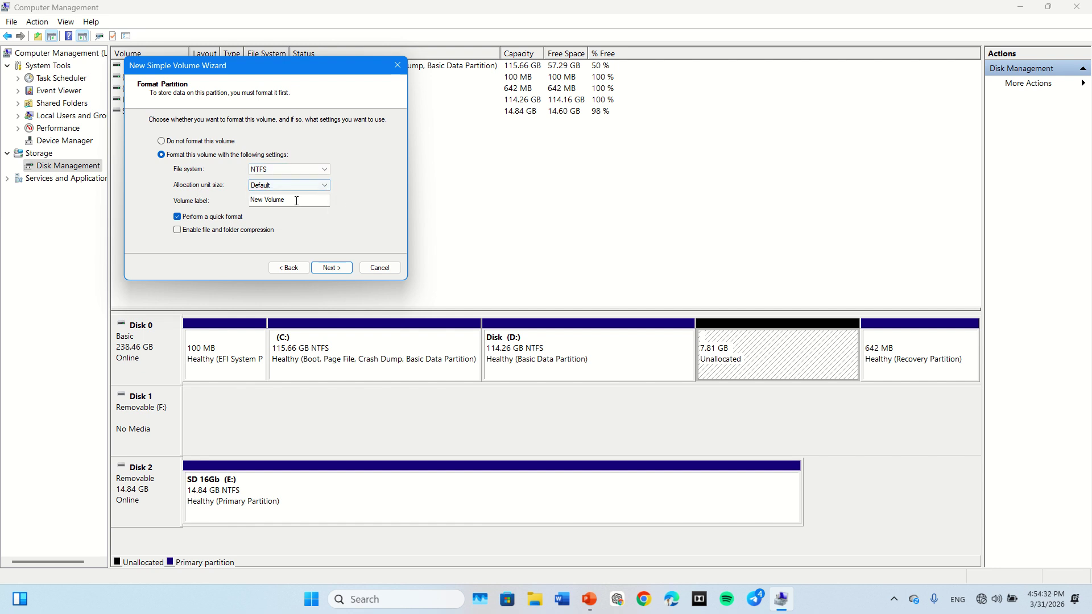
Set quick NTFS formatting with the default allocation unit size, label the volume Documents, and finish creating it.
left_click(266, 171)
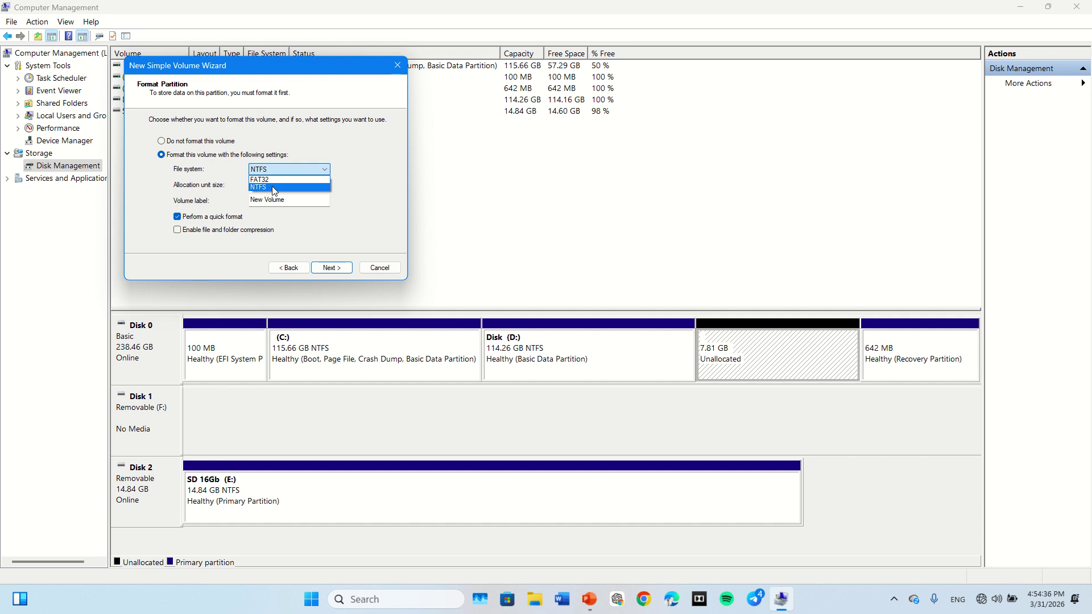
left_click(370, 184)
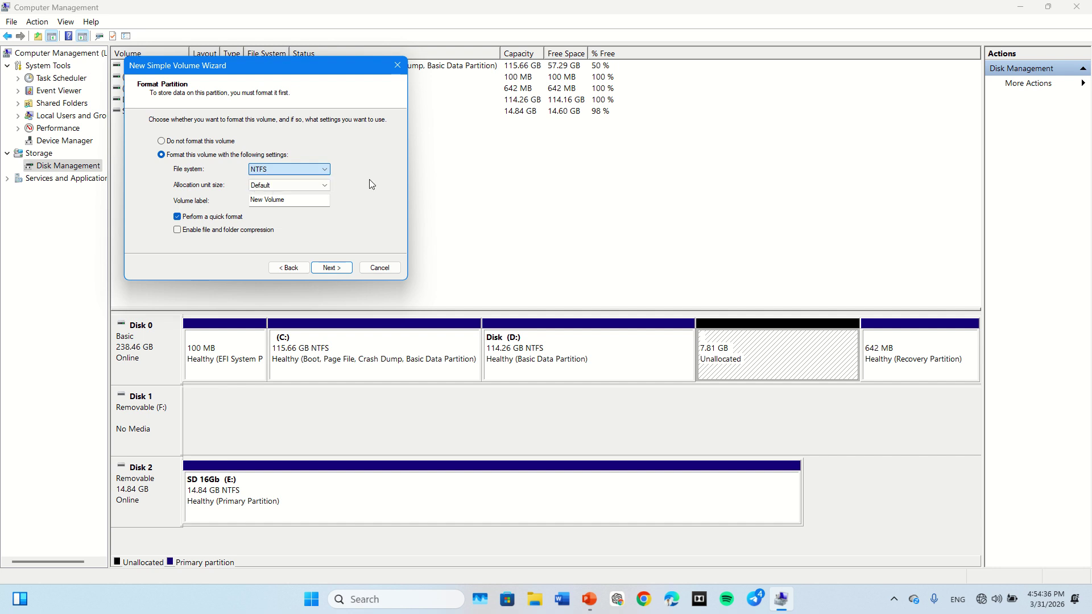
left_click(313, 185)
left_click(313, 186)
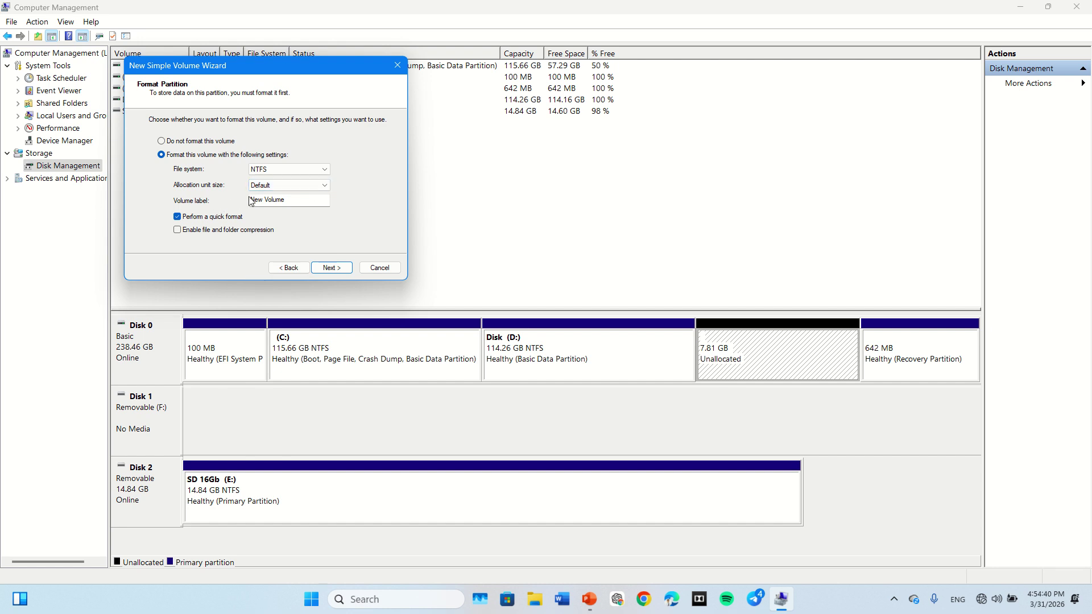
left_click(265, 189)
left_click(299, 191)
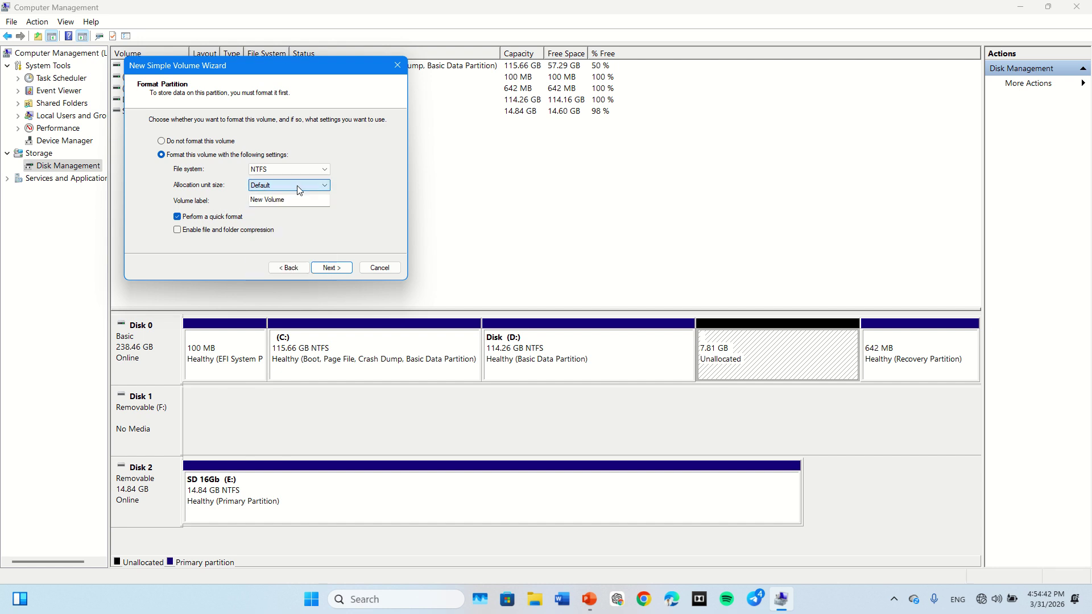
left_click(300, 200)
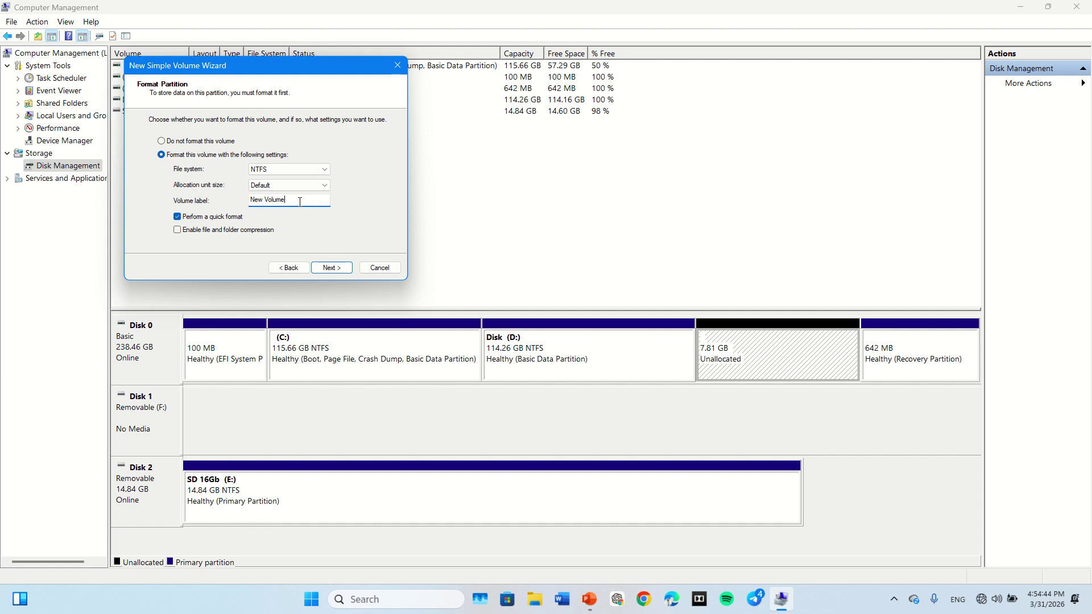
key("BackSpace")
key("BackSpace")
key("BackSpace")
key("BackSpace")
key("BackSpace")
key("BackSpace")
key("BackSpace")
key("BackSpace")
key("BackSpace")
key("BackSpace")
type("Documen")
left_click(331, 268)
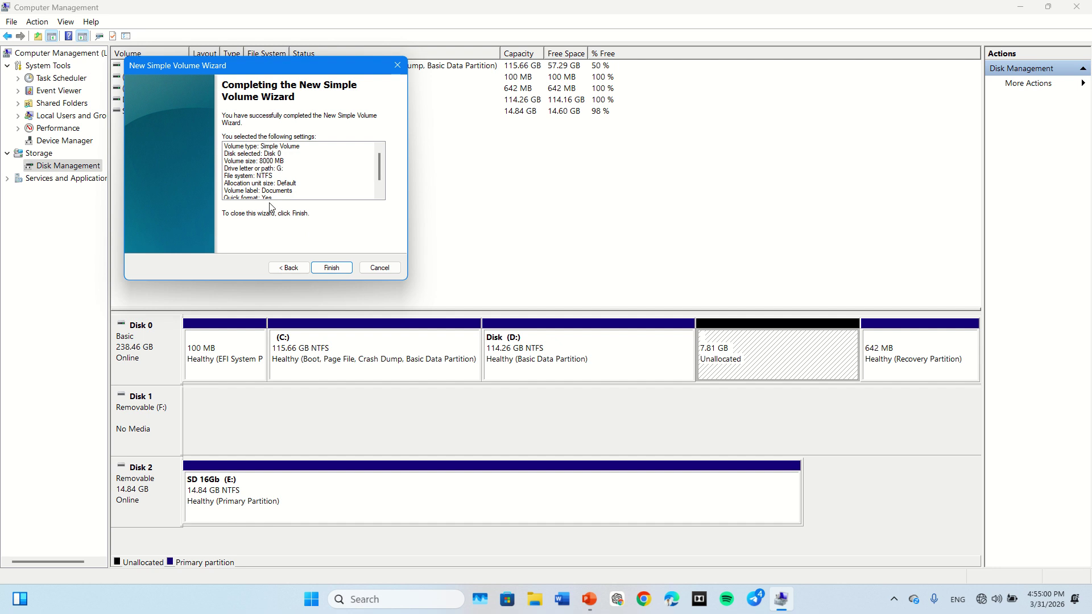
left_click(326, 269)
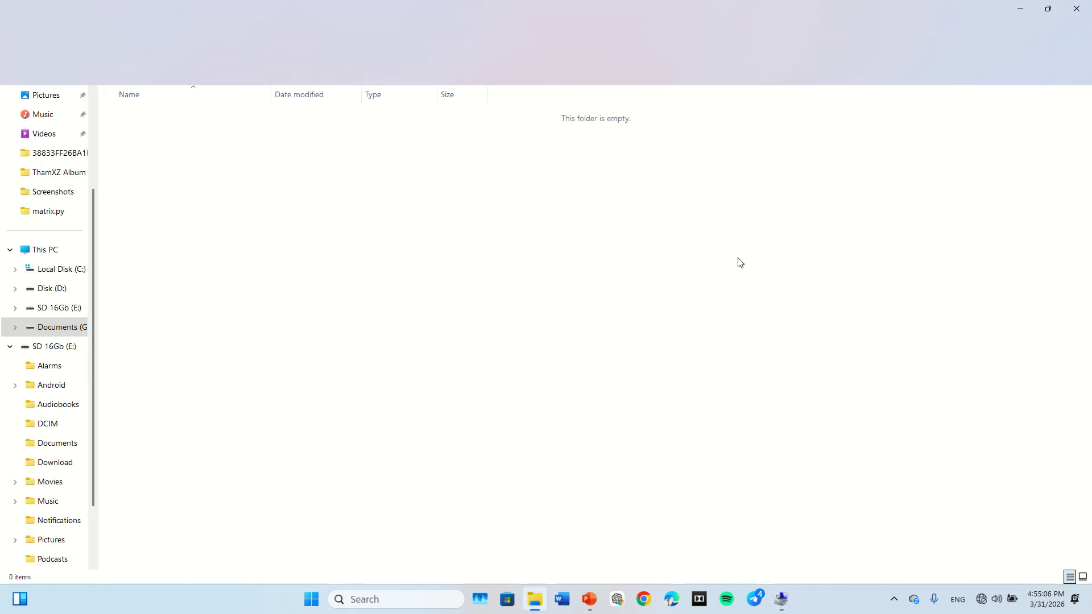
Check the new Documents (G:) drive among the drives in This PC and close File Explorer.
left_click(74, 251)
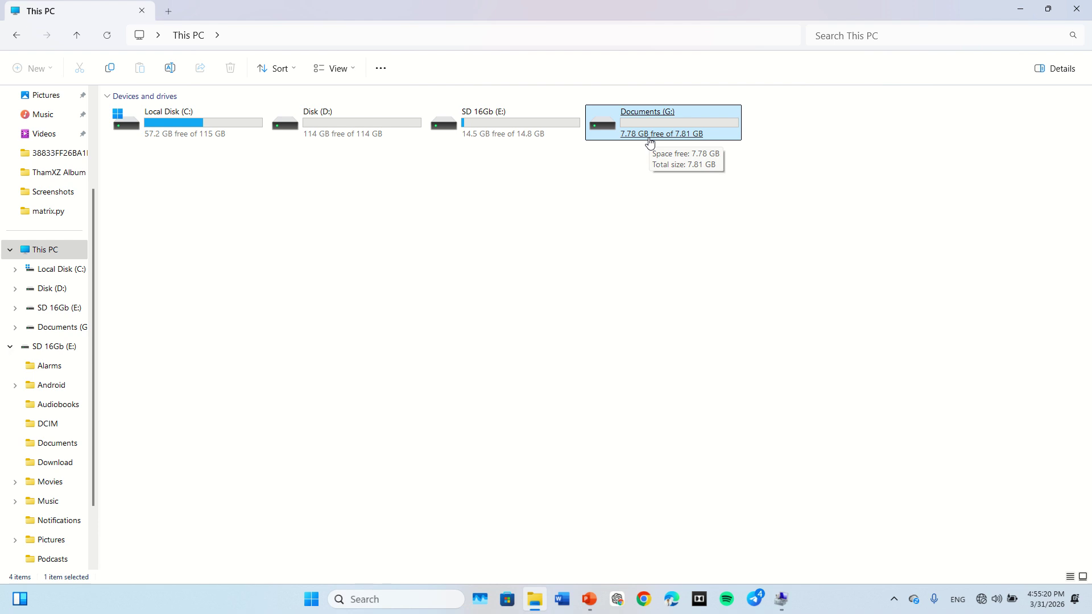
left_click(1069, 8)
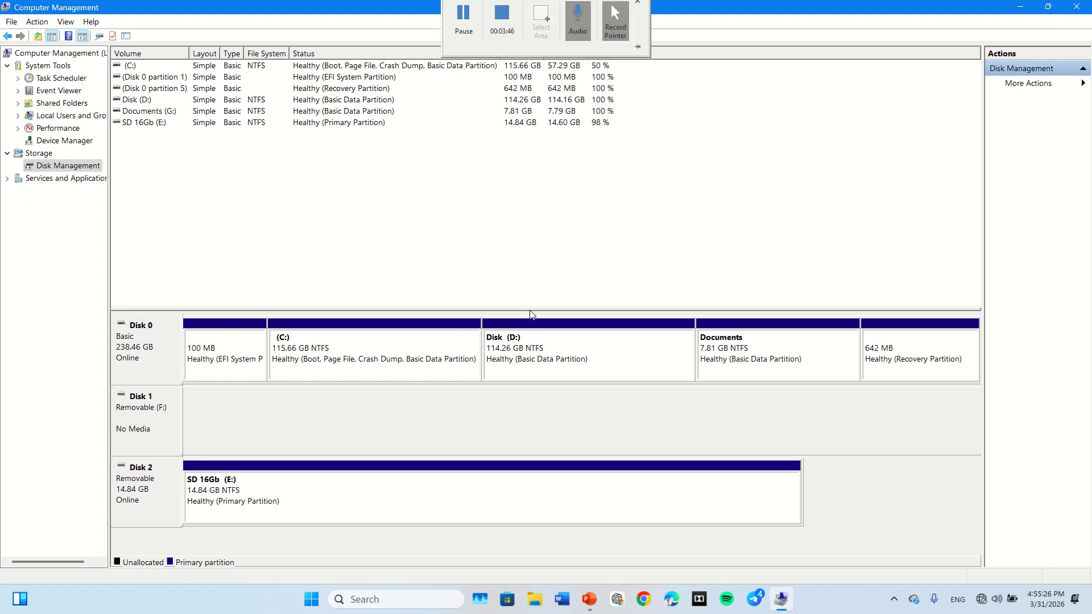
Delete the Documents (G:) volume from Disk 0 and confirm the deletion.
right_click(732, 358)
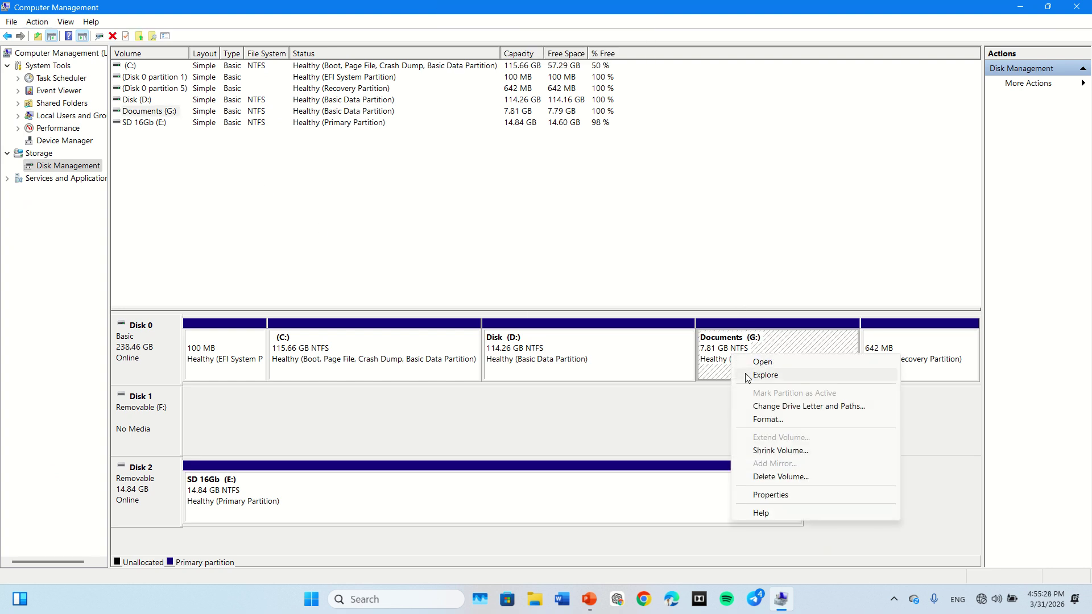
left_click(773, 478)
left_click(592, 343)
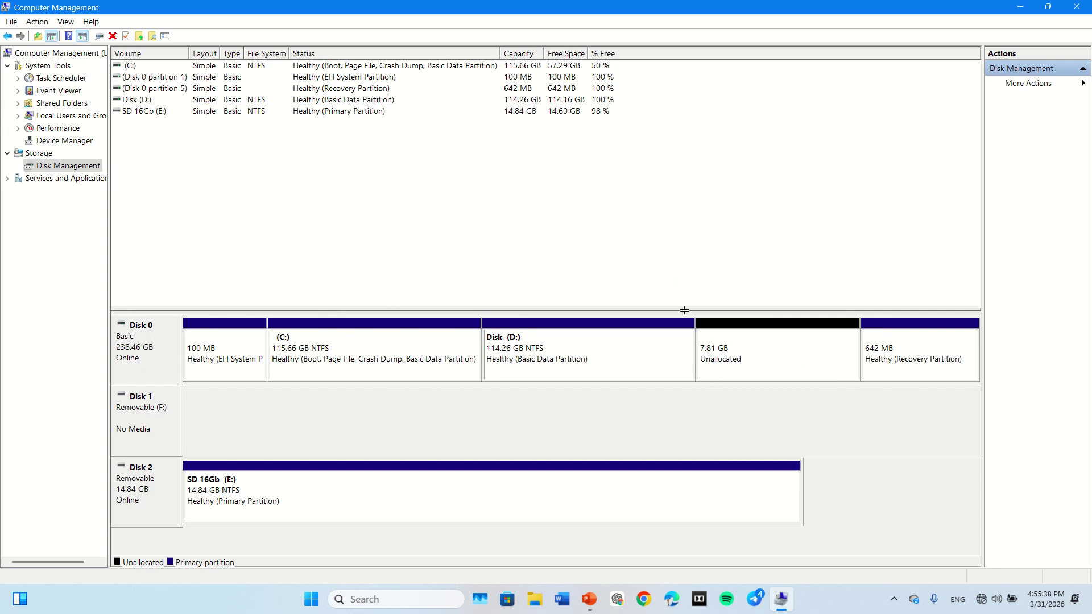
Extend the Disk (D:) volume with the 8000 MB of unallocated space on Disk 0 and close Computer Management.
right_click(510, 349)
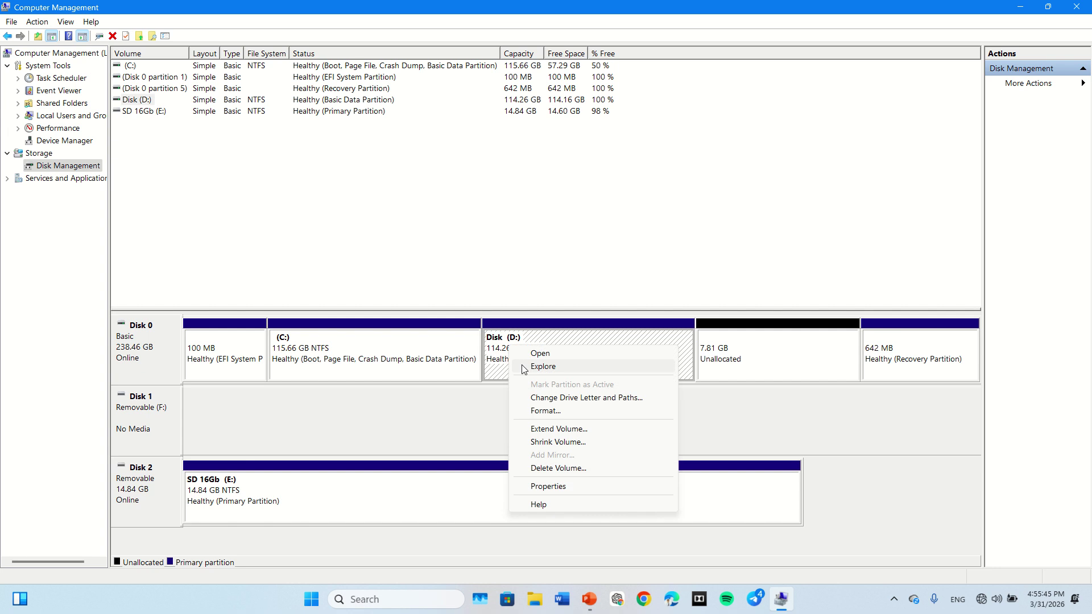
left_click(539, 430)
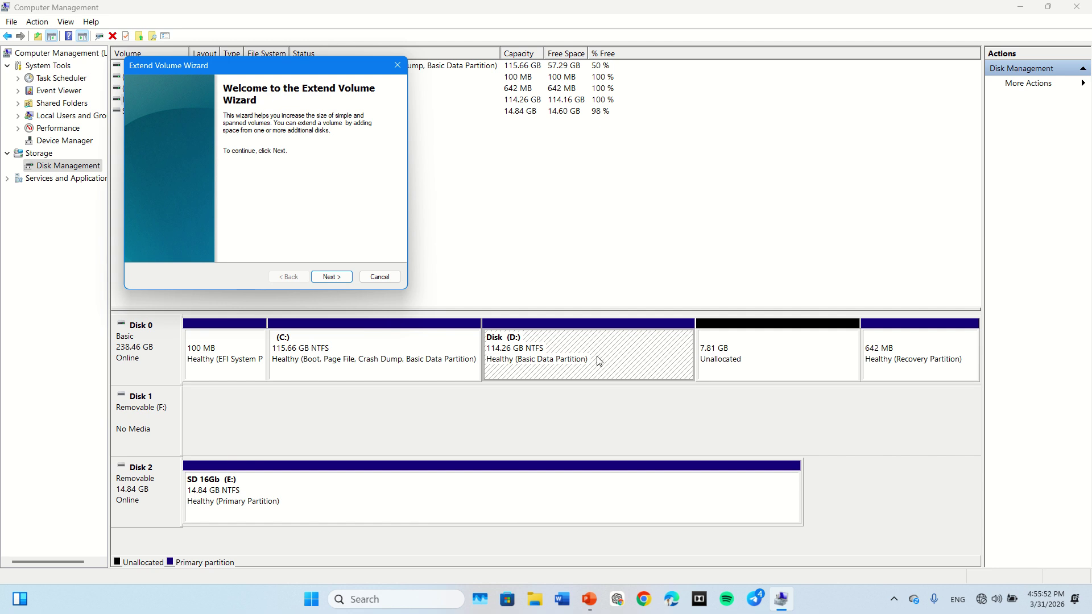
left_click(328, 278)
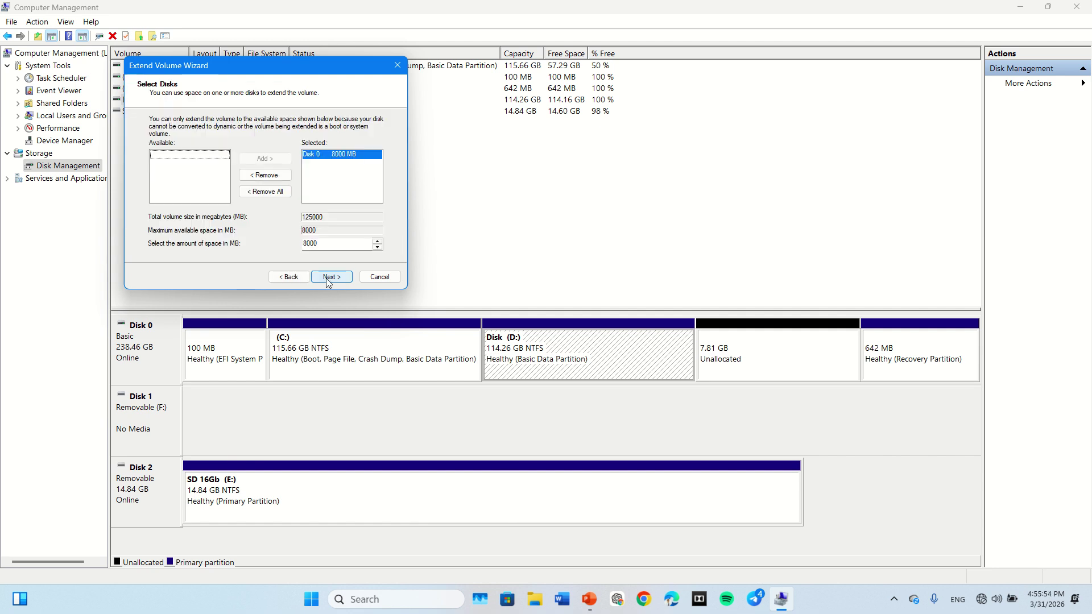
left_click(325, 277)
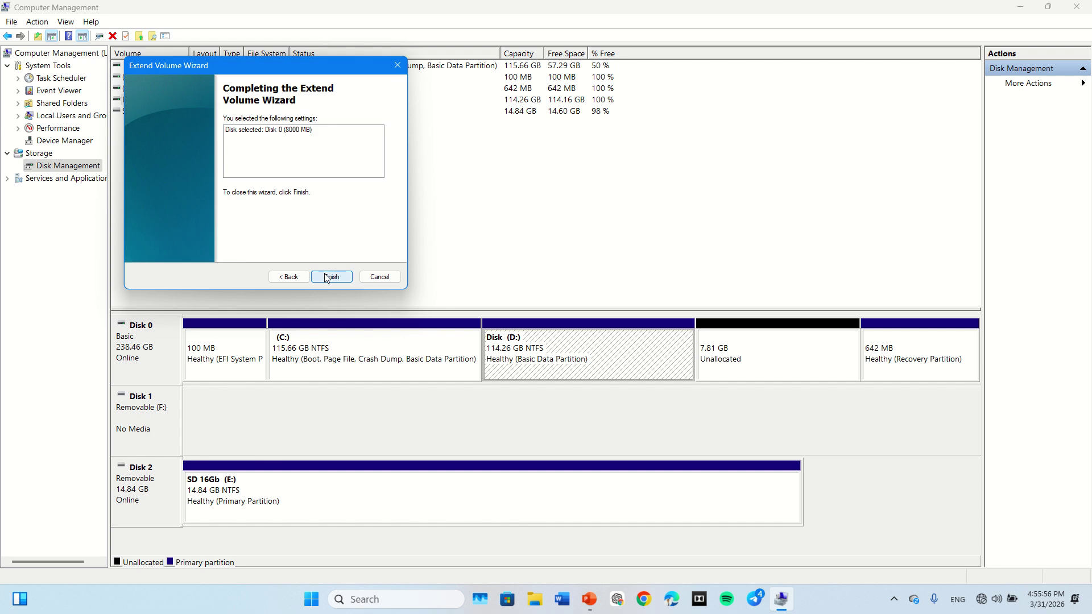
left_click(332, 277)
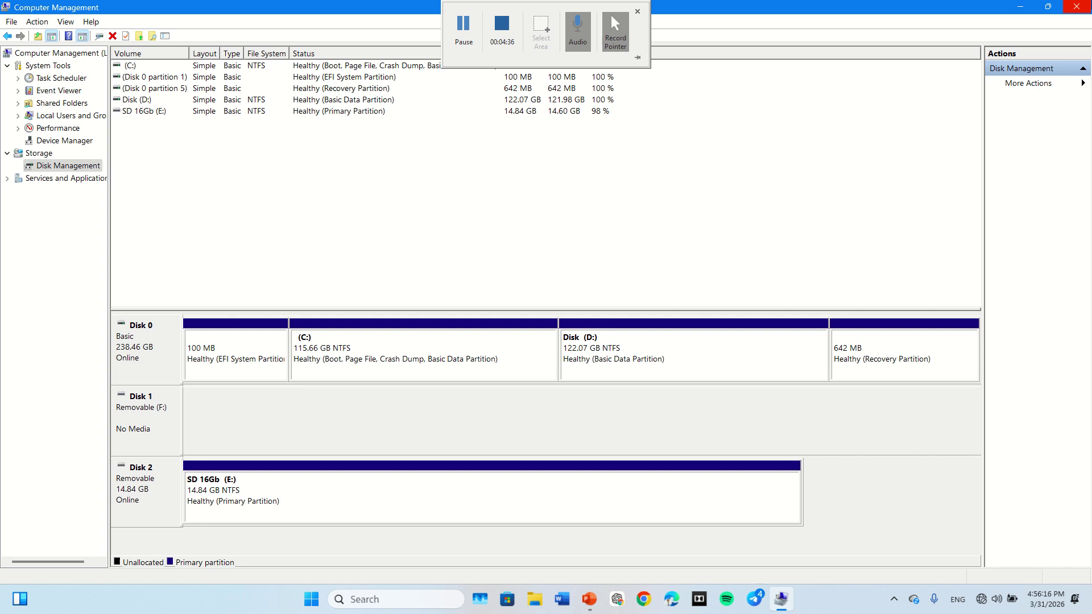
left_click(1076, 7)
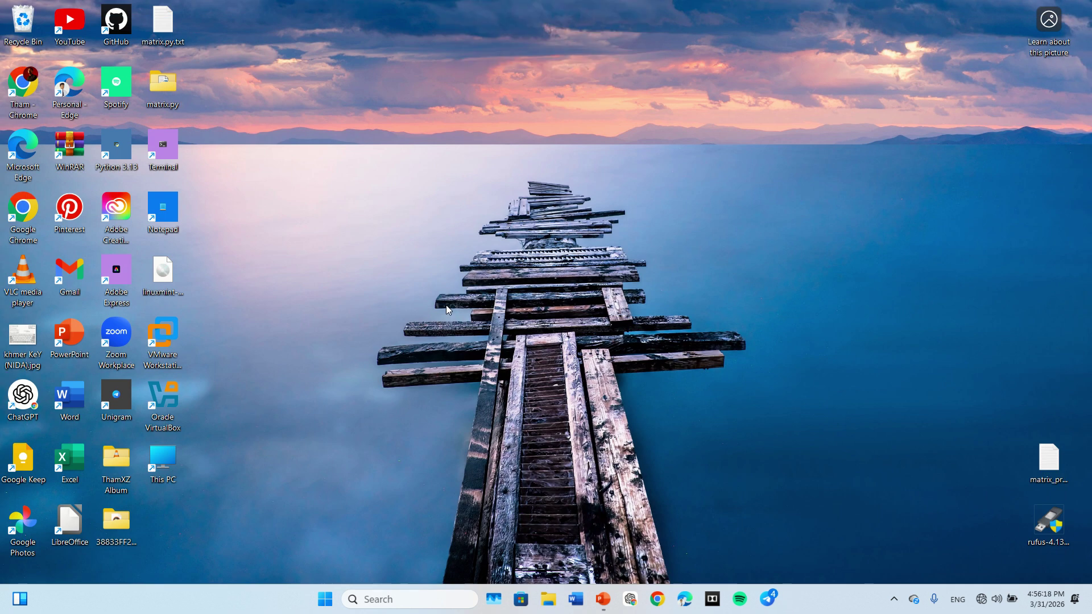